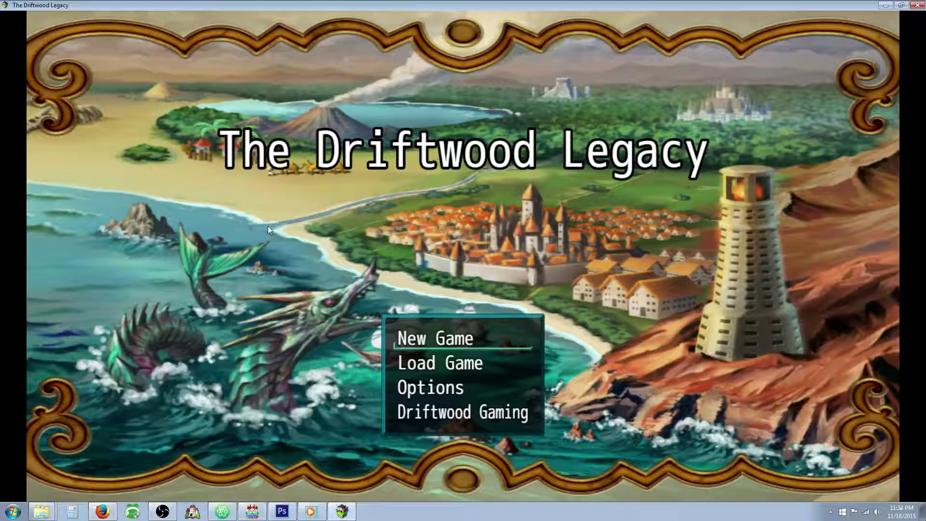
Start a new game and confirm the heroine's default name to begin the opening.
key(Return)
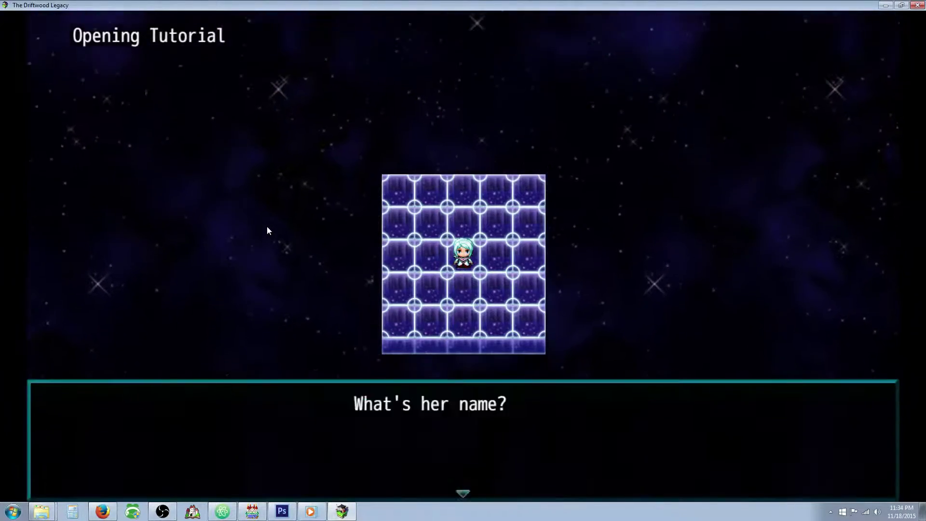
key(Up)
key(Left)
key(Return)
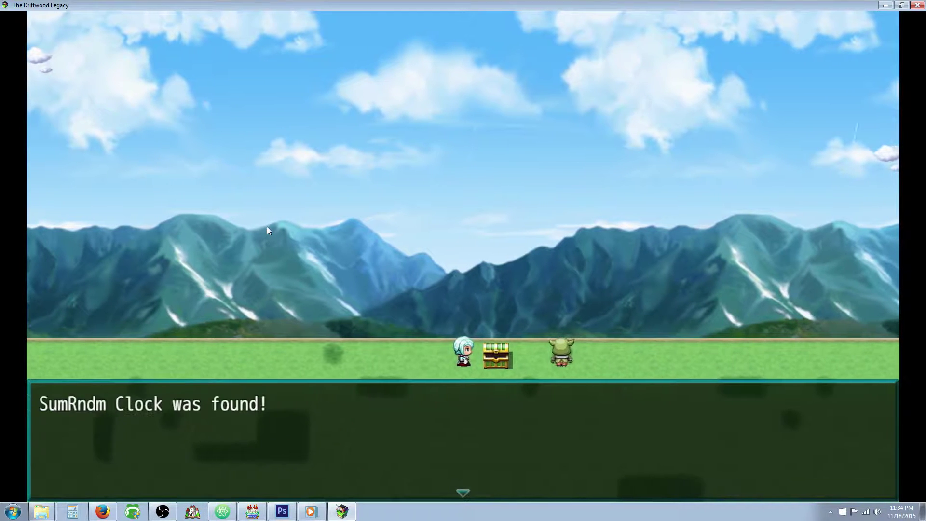
Use the SumRndm Clock from Key Items to read the current in-game time.
key(Escape)
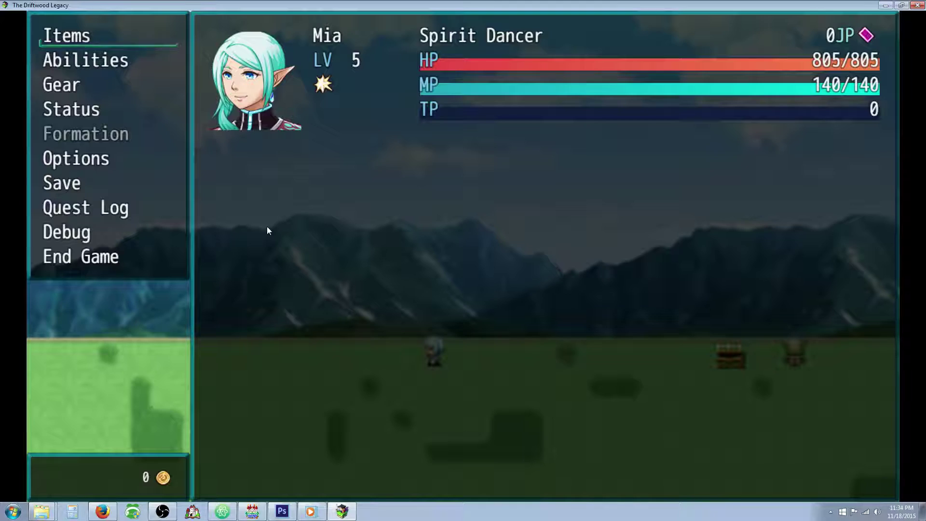
key(Return)
key(Down)
key(Down)
key(Down)
key(Return)
key(Return)
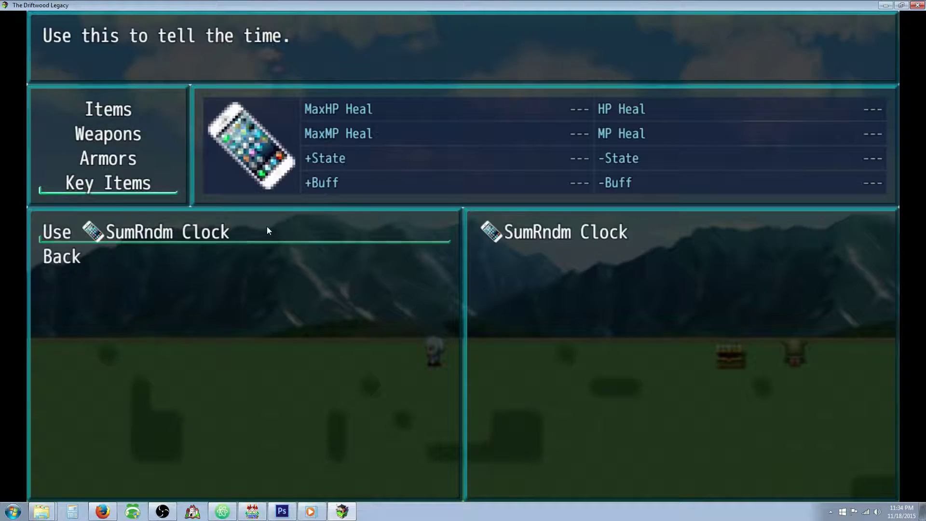
key(Return)
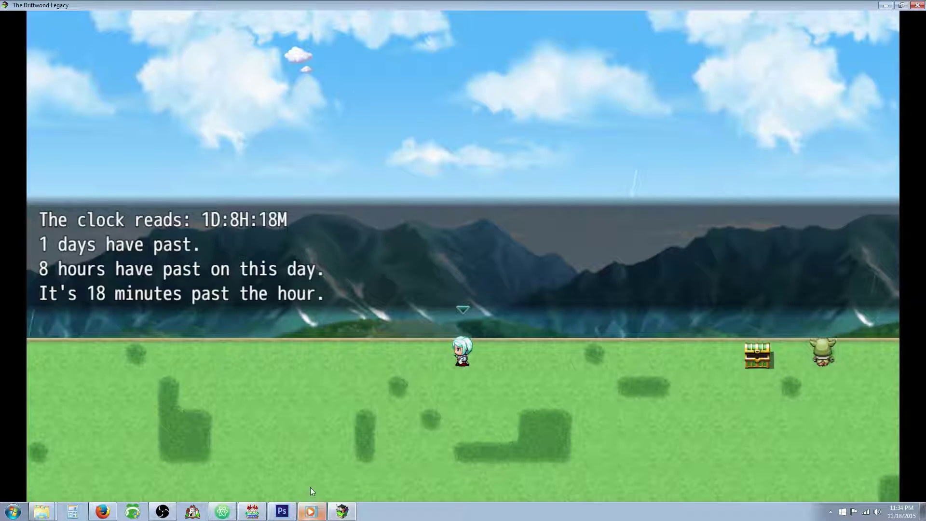
key(Return)
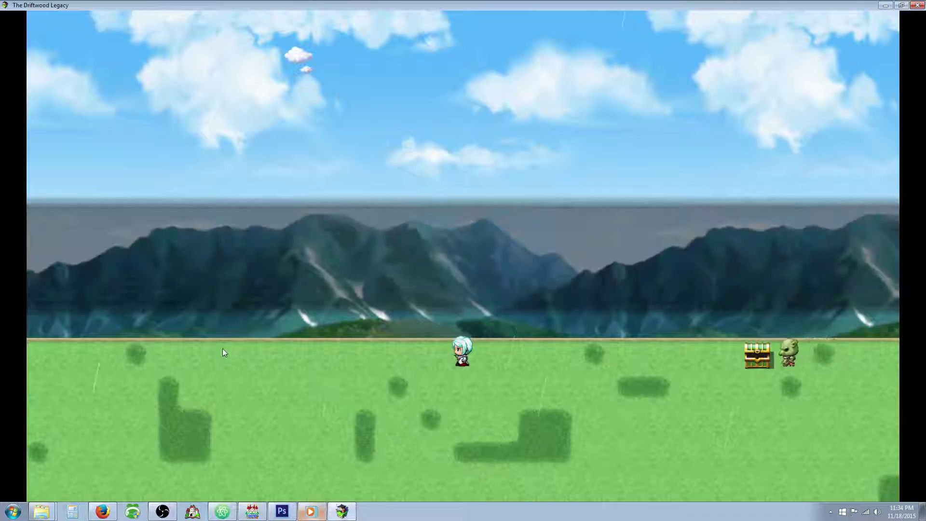
In the Debug menu, raise variable 0024 Hours from 8 to 16 and return to the map.
key(Escape)
key(Up)
key(Up)
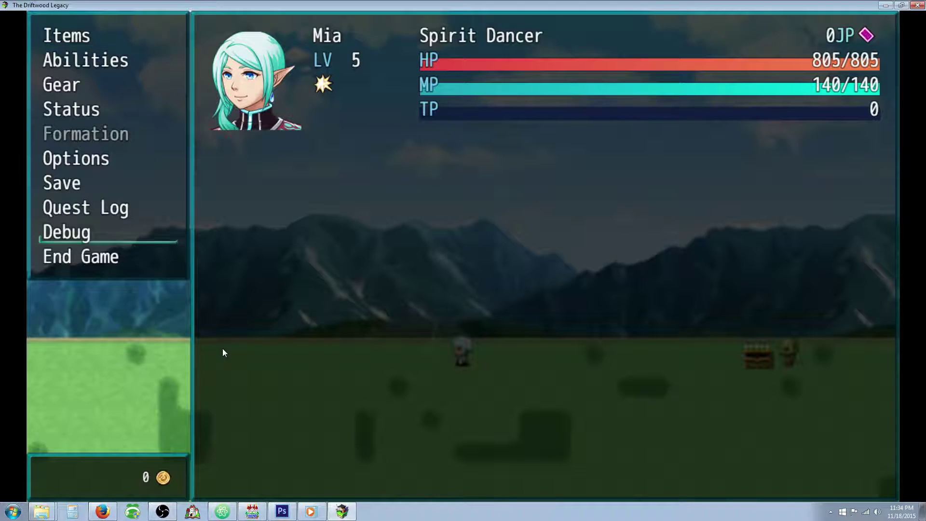
key(Return)
key(Down)
key(Down)
key(Down)
key(Down)
key(Down)
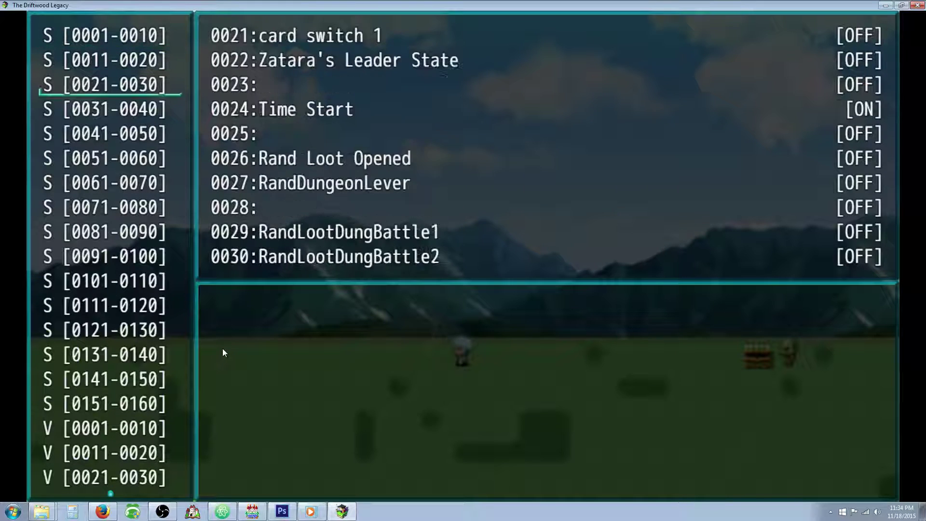
key(Down)
key(Down)
key(Down)
key(Down)
key(Down)
key(Down)
key(Down)
key(Down)
key(Down)
key(Down)
key(Down)
key(Down)
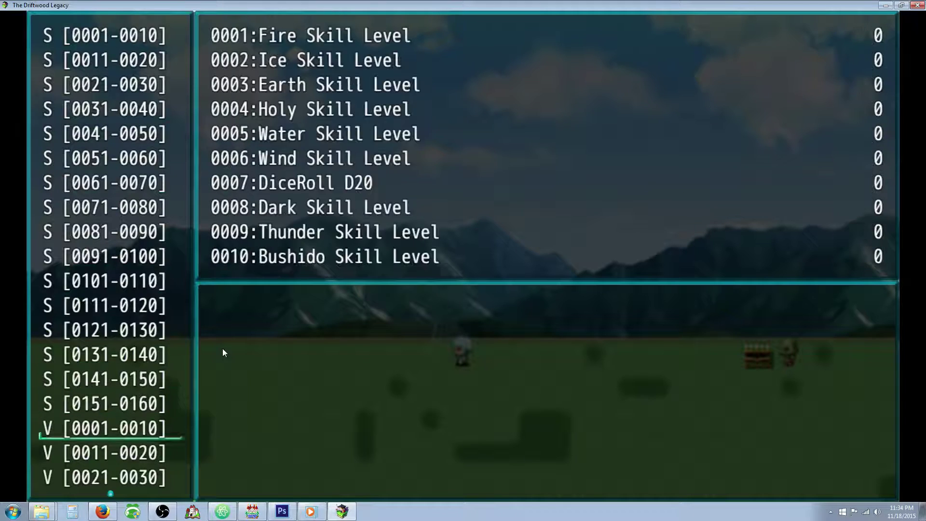
key(Down)
key(Return)
key(Down)
key(Down)
key(Down)
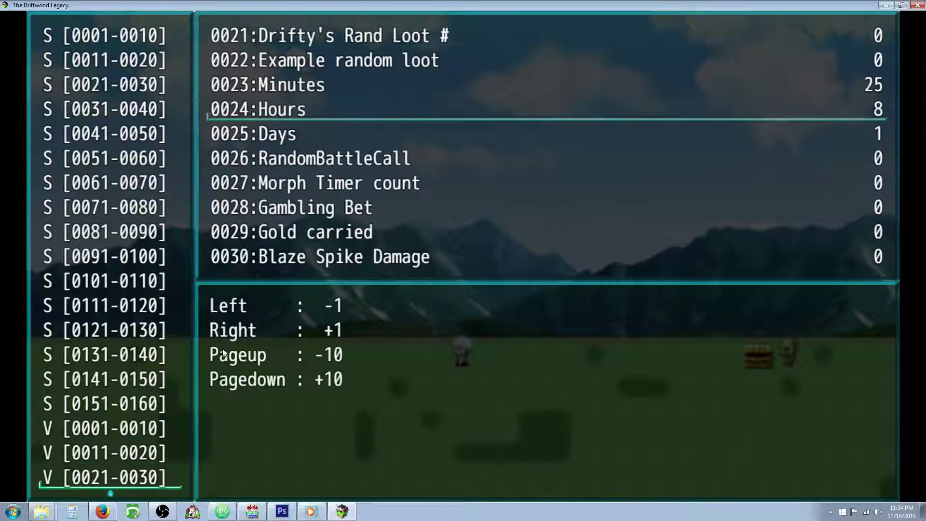
key(Right)
key(Right)
key(Right)
key(Right)
key(Right)
key(Right)
key(Right)
key(Right)
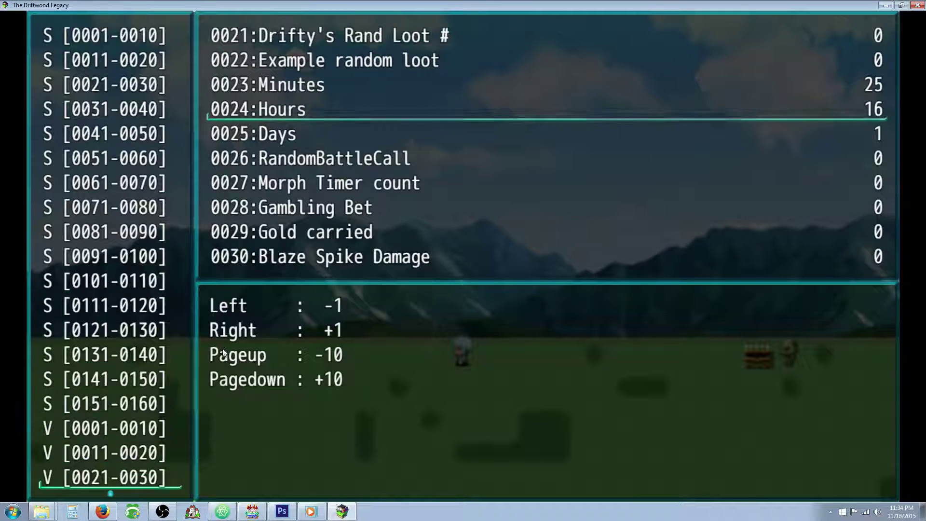
key(Escape)
key(Escape)
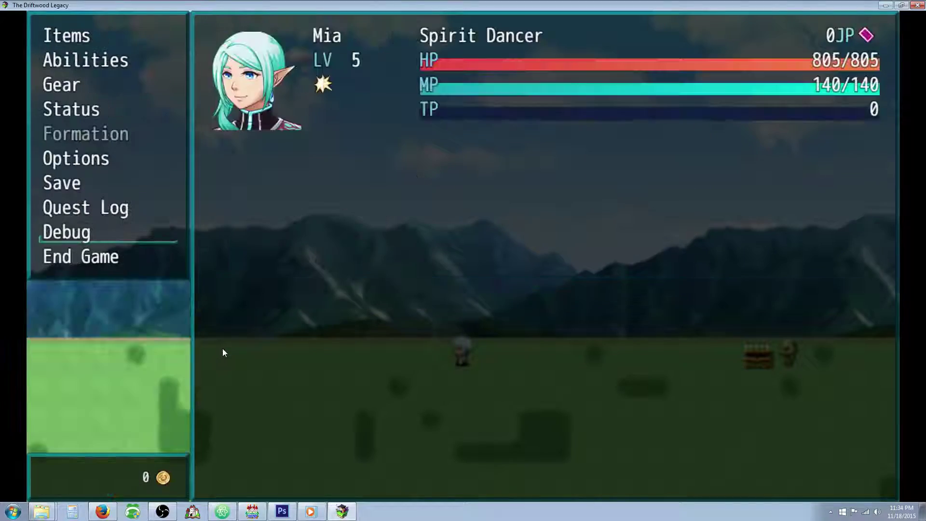
key(Escape)
Walk left and right across the field to watch the heavy rain at hour 16.
key(Left)
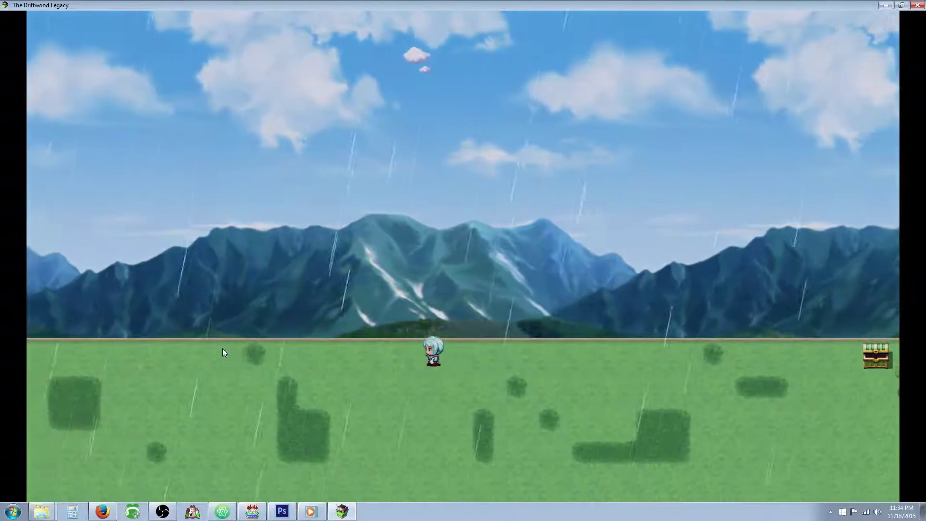
key(Left)
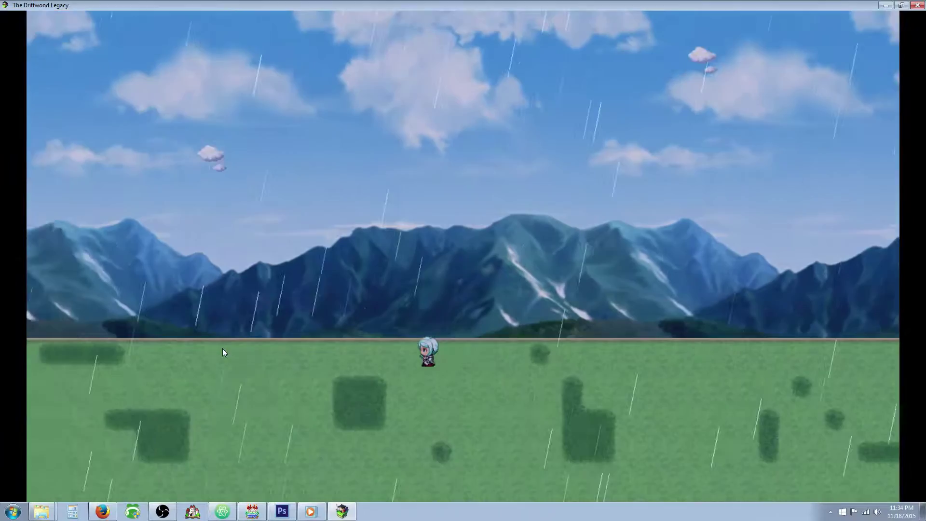
key(Left)
key(Right)
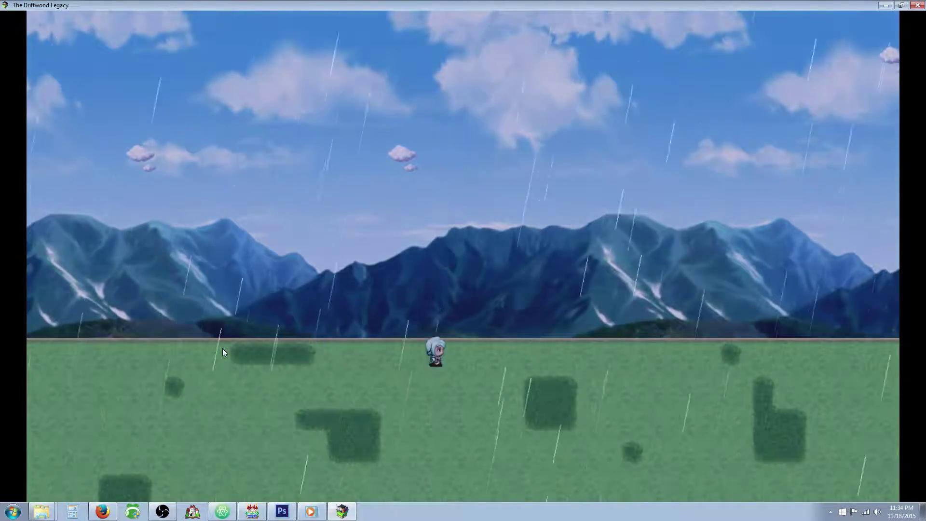
key(Right)
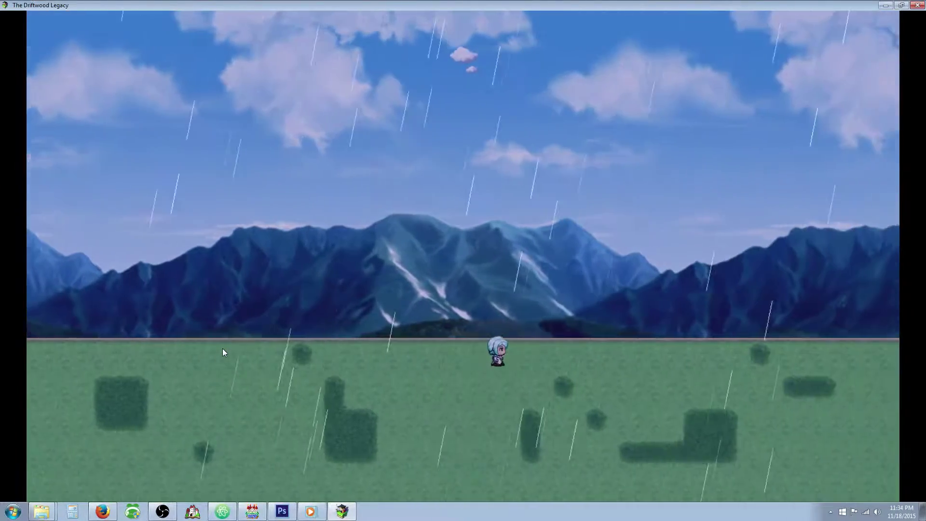
key(Right)
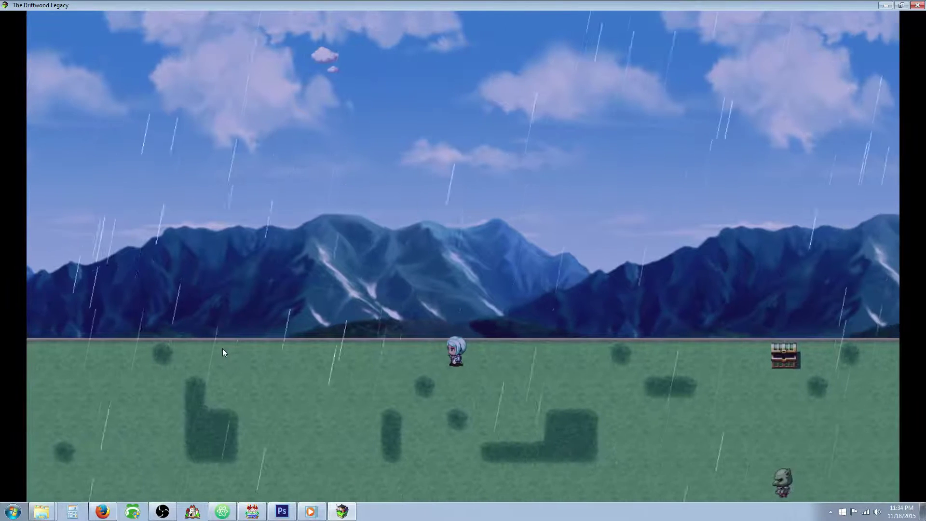
Lower variable 0024 Hours from 16 to 15 in the Debug menu.
key(Escape)
key(Up)
key(Return)
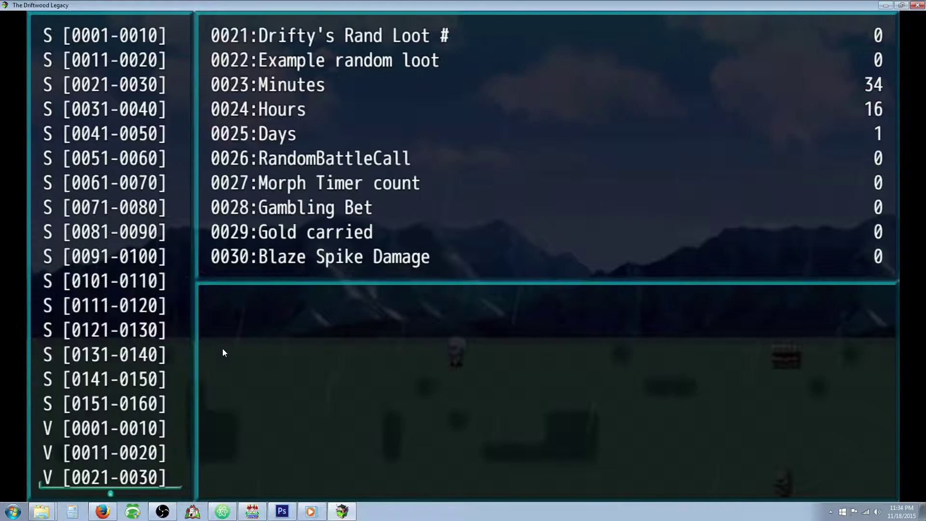
key(Return)
key(Down)
key(Left)
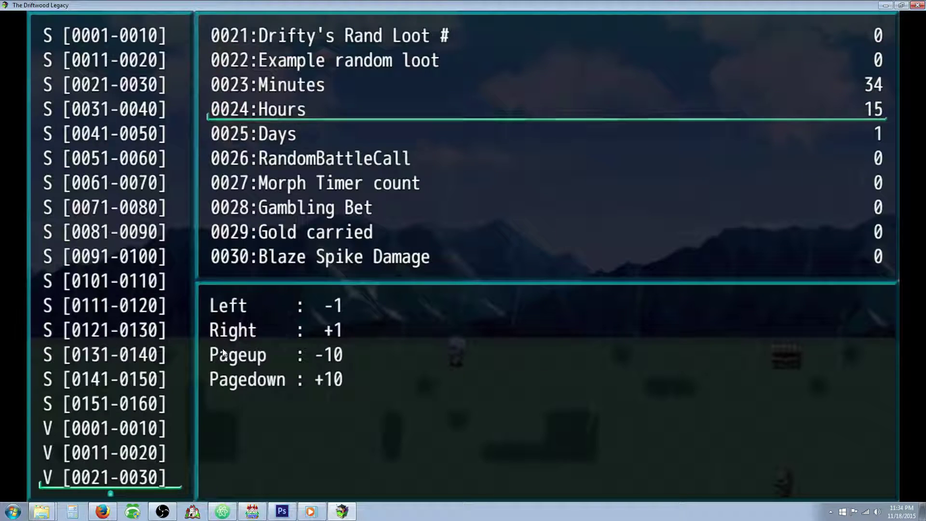
key(Escape)
key(Escape)
key(Escape)
Walk across the field in the light rain, then close the playtest window.
key(Left)
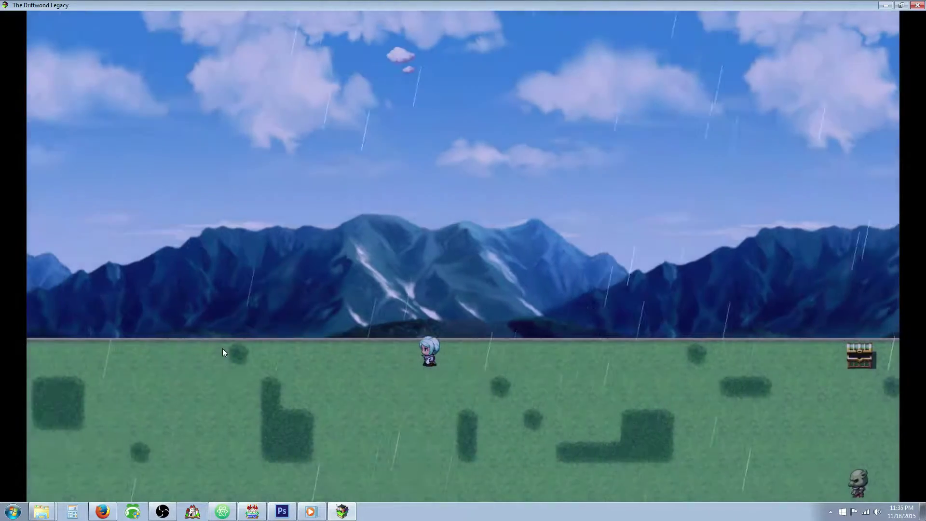
key(Left)
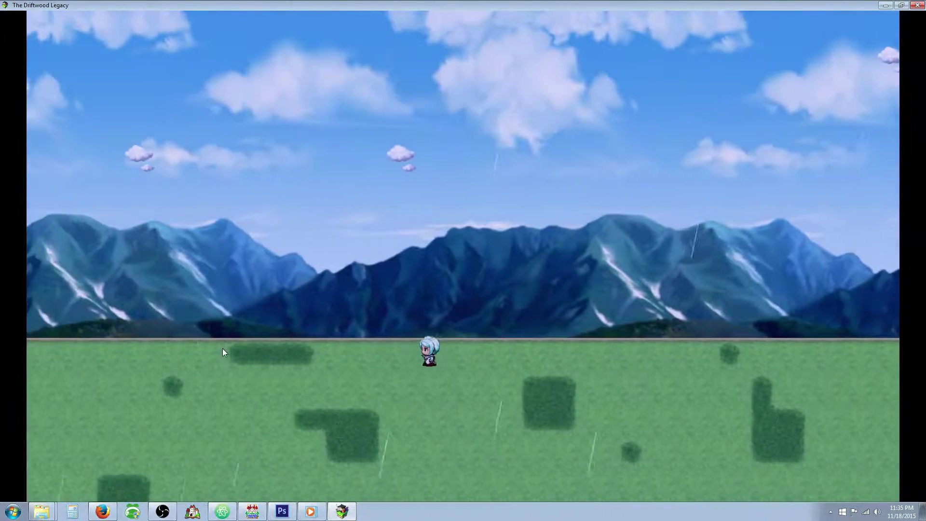
key(Right)
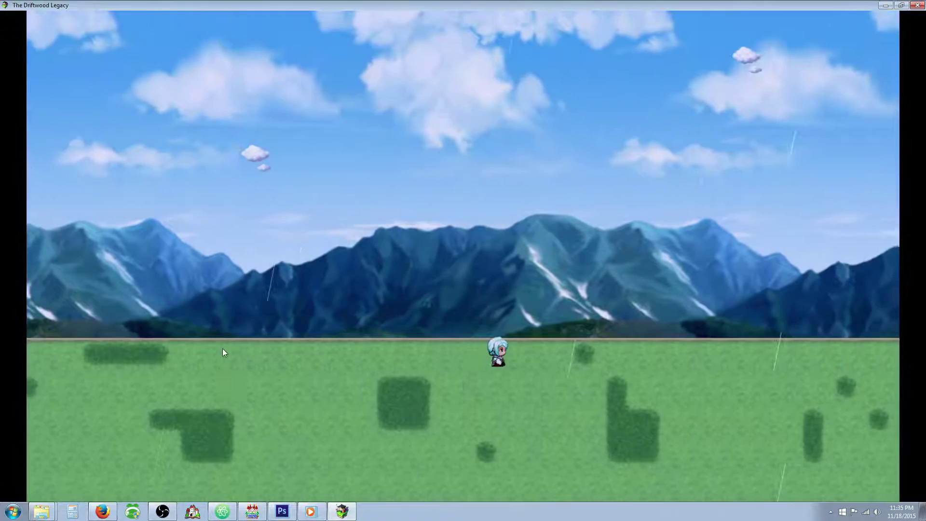
key(Right)
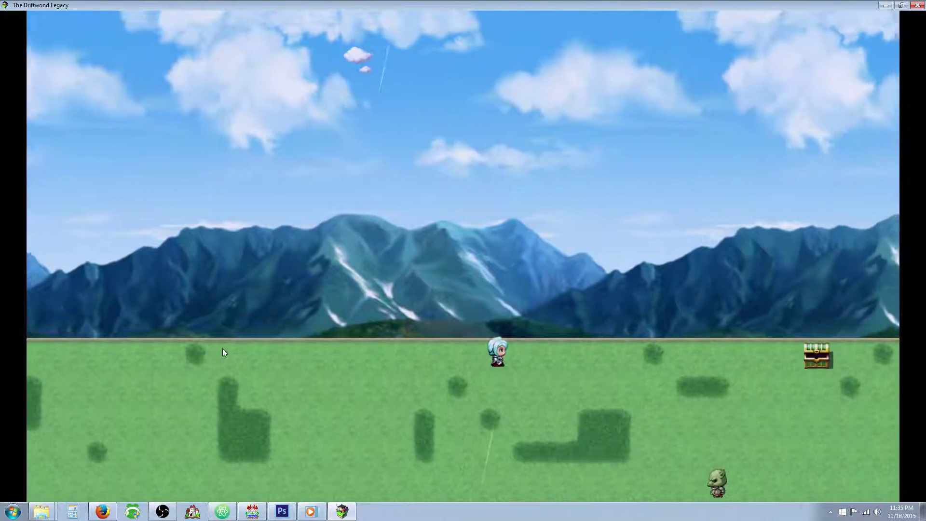
key(Left)
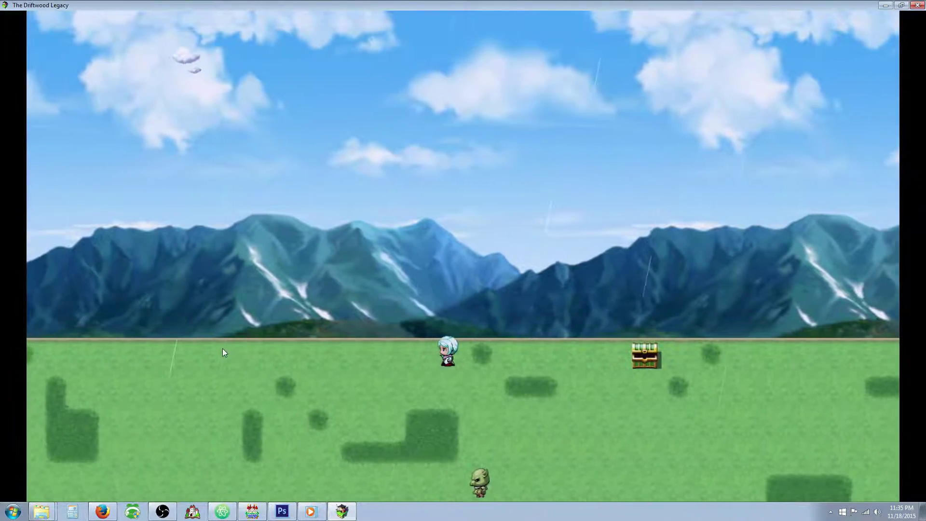
click(917, 5)
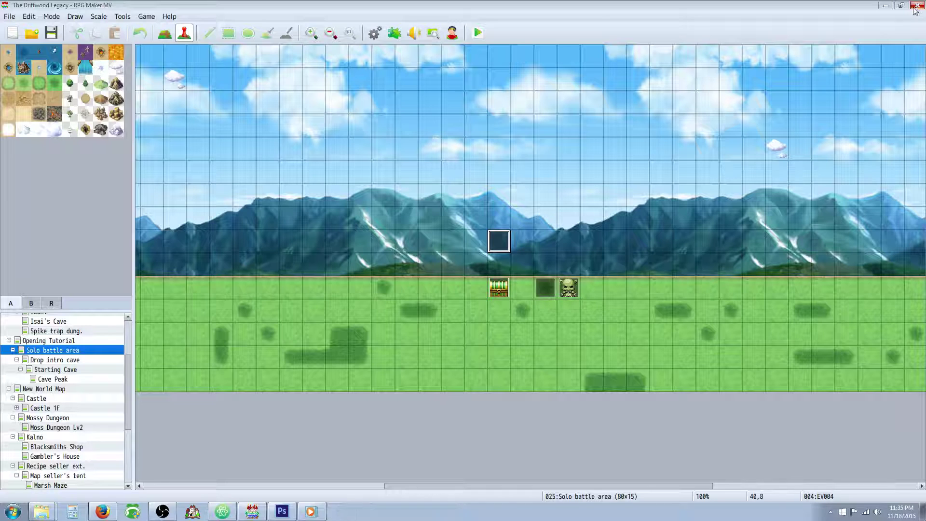
double_click(499, 242)
click(243, 123)
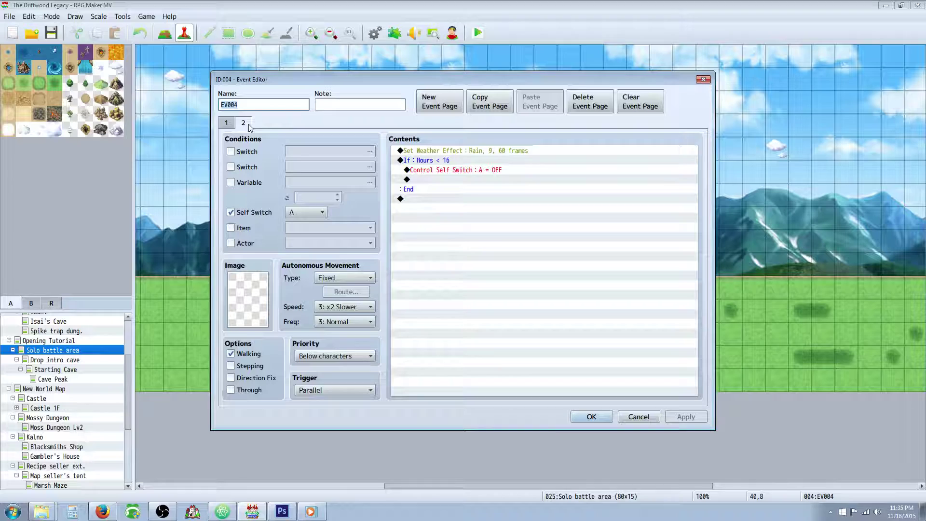
click(224, 124)
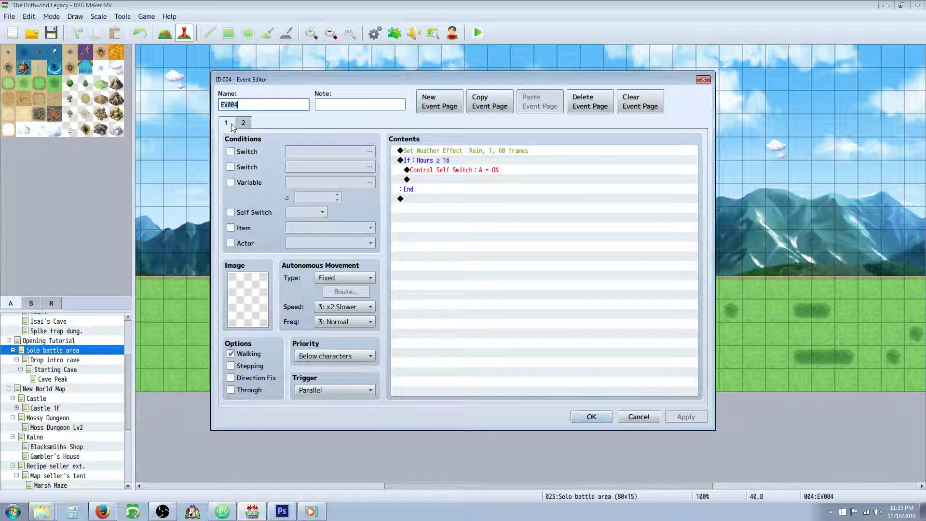
click(455, 172)
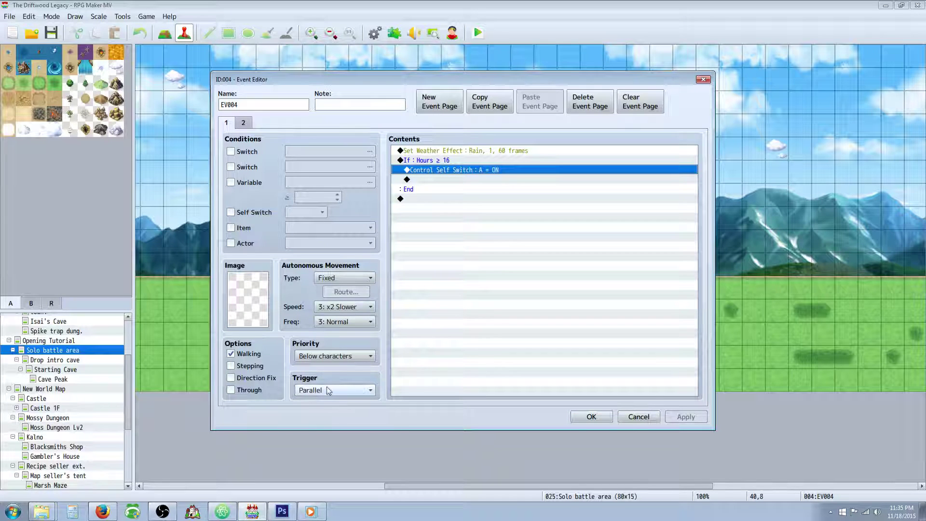
click(242, 123)
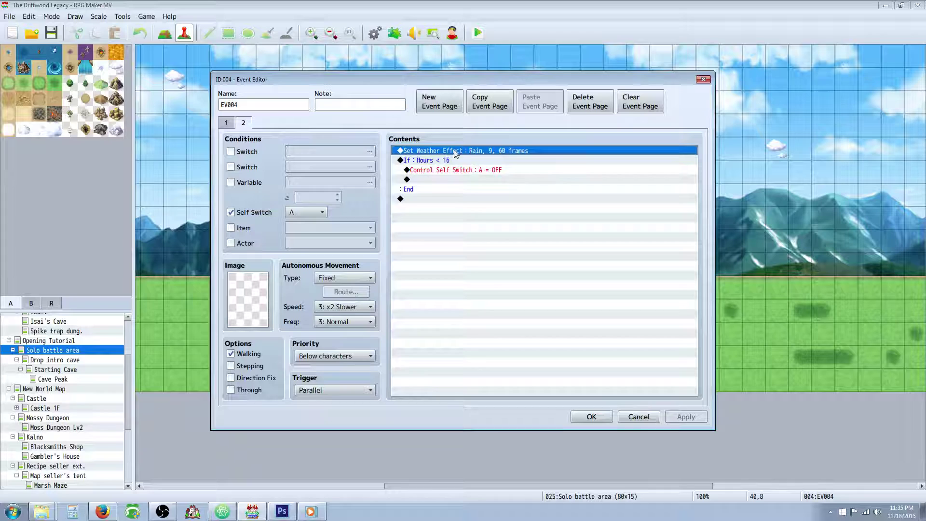
click(441, 160)
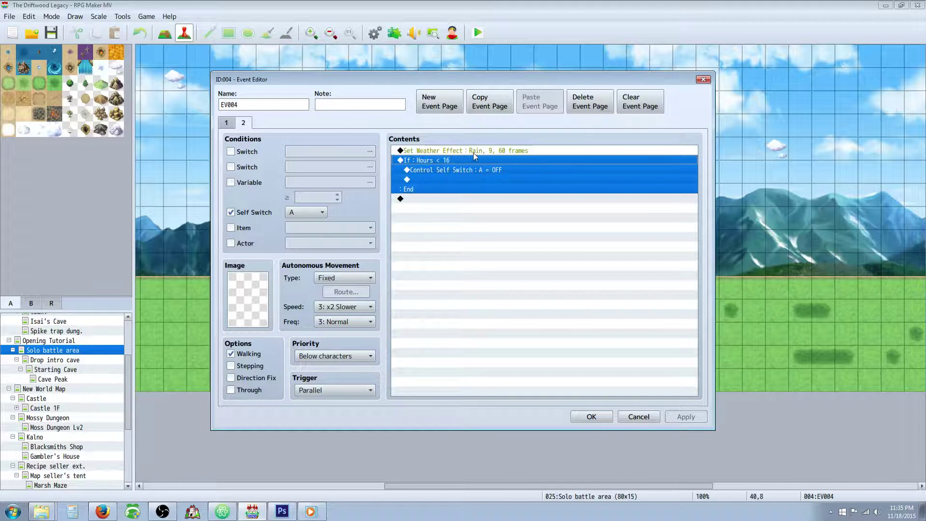
click(437, 169)
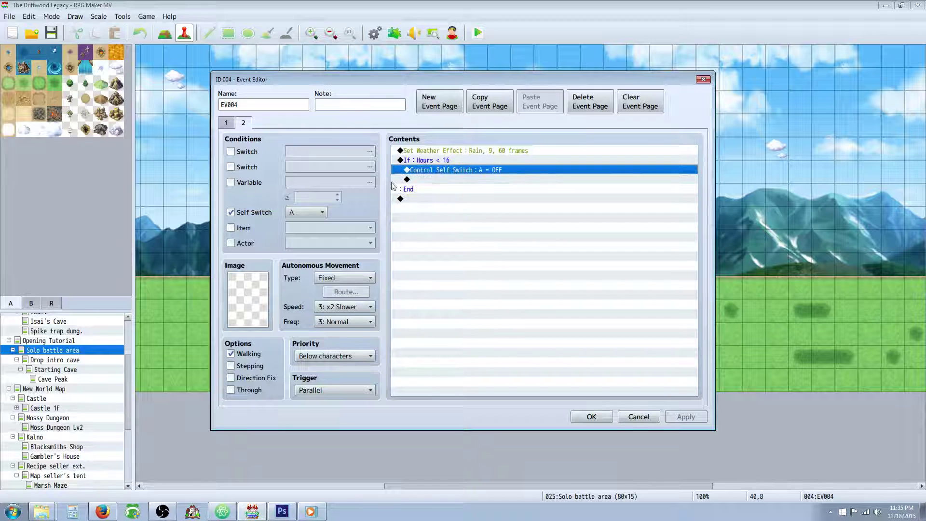
click(229, 125)
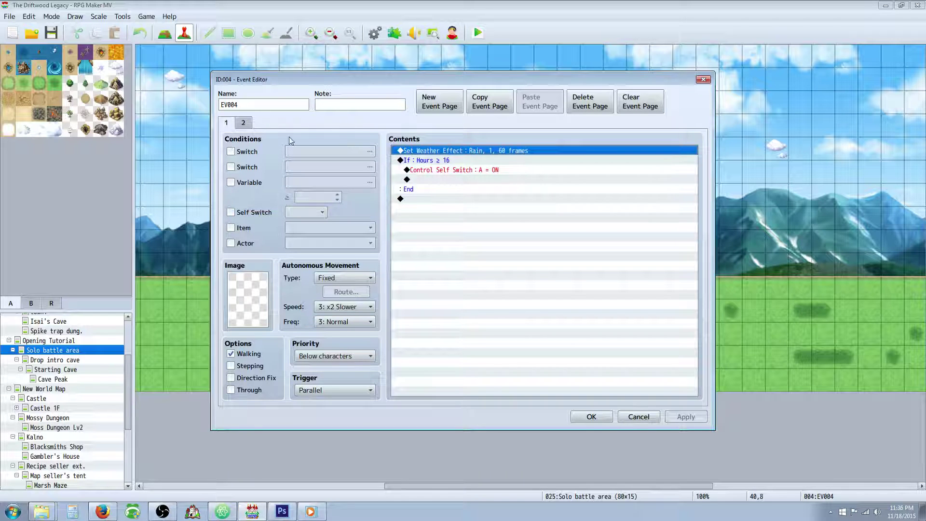
click(244, 124)
click(232, 125)
click(244, 124)
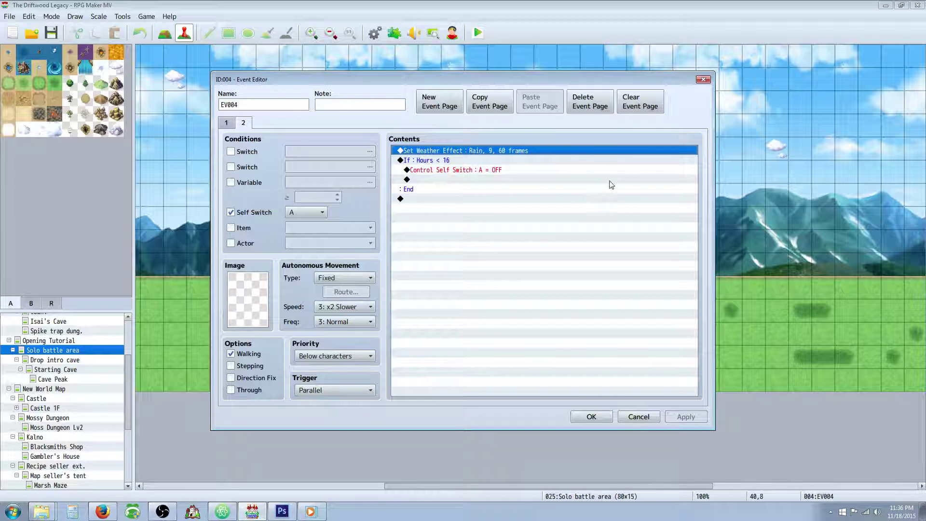
click(591, 417)
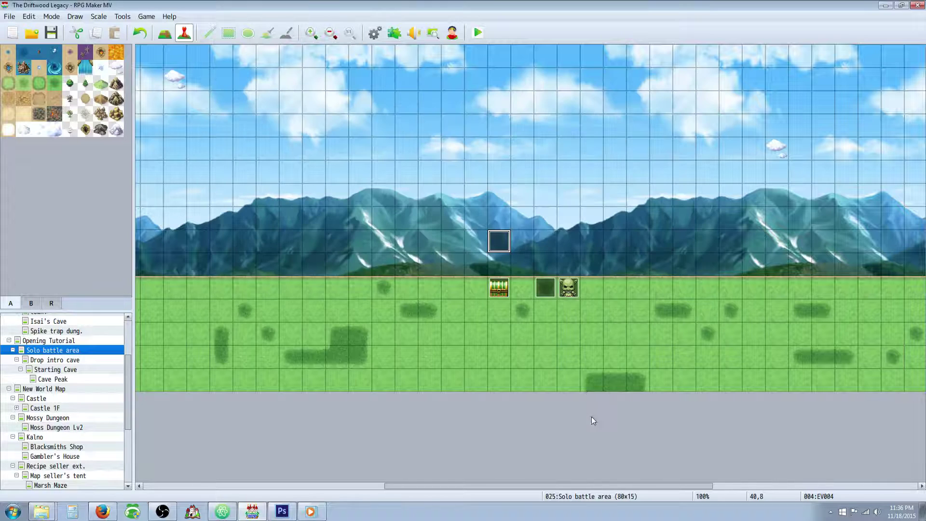
double_click(541, 287)
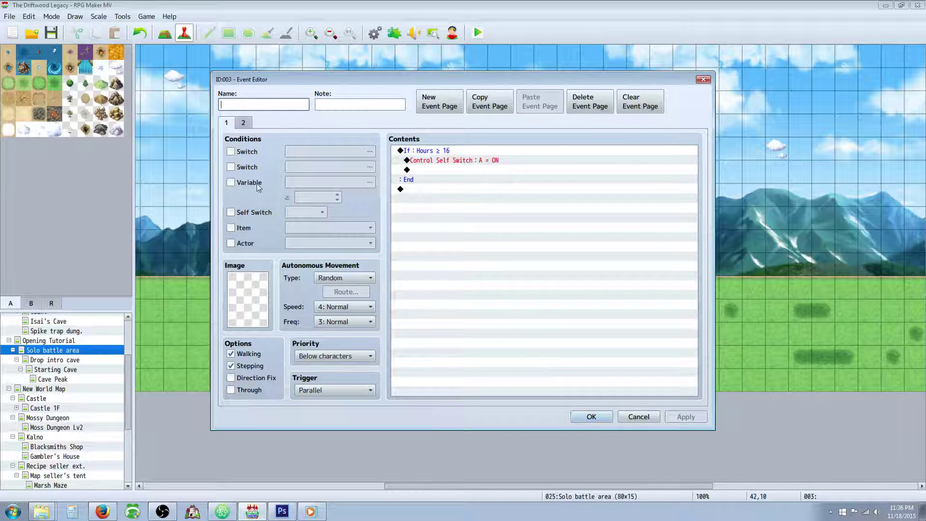
click(244, 122)
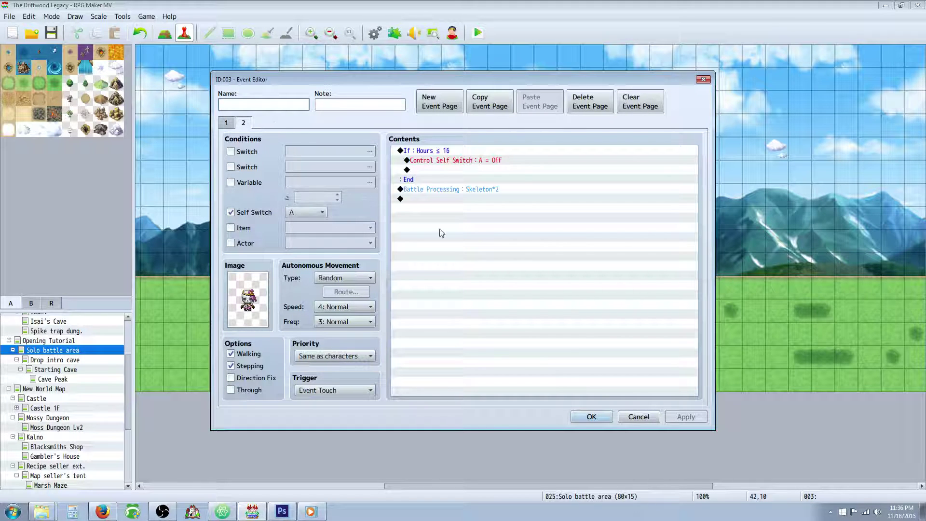
click(234, 126)
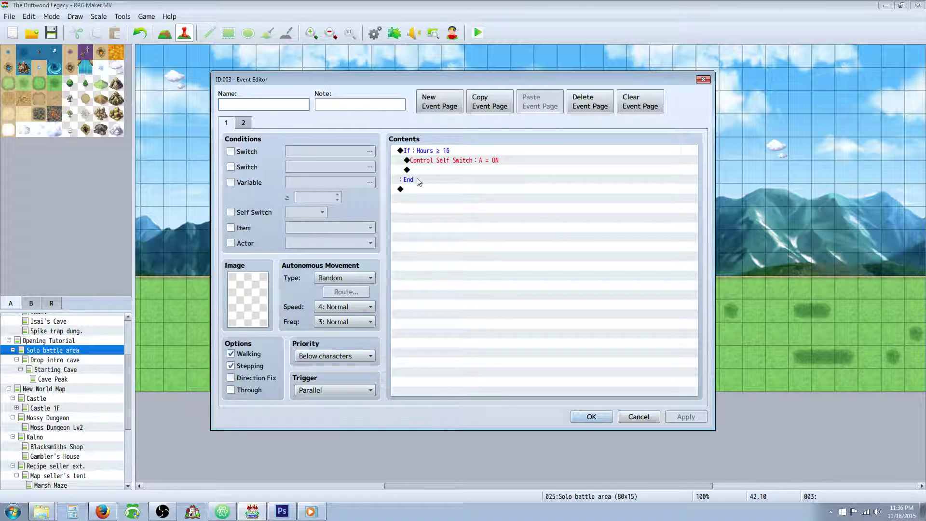
click(243, 123)
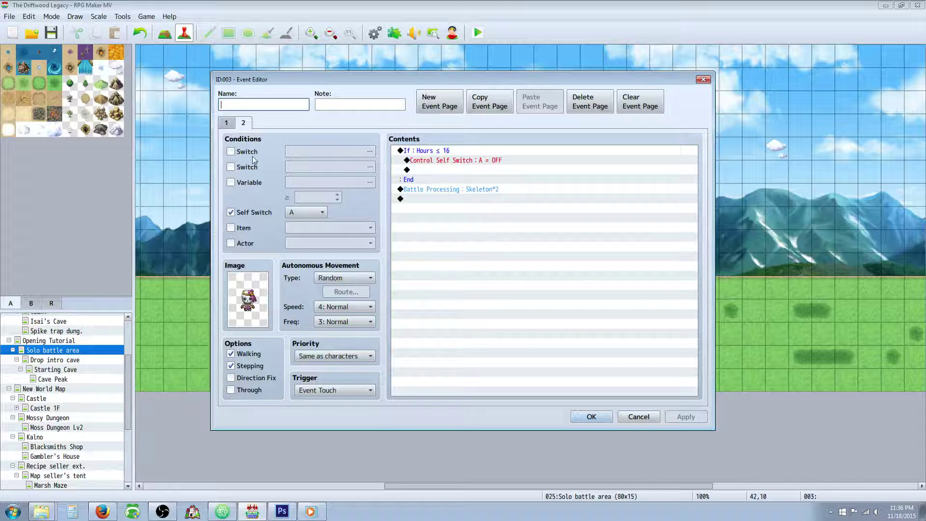
click(444, 190)
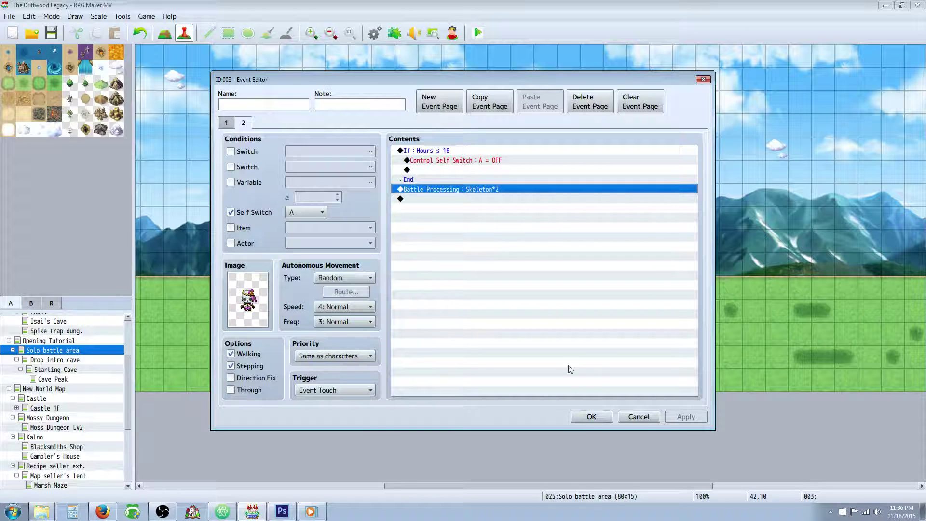
click(226, 122)
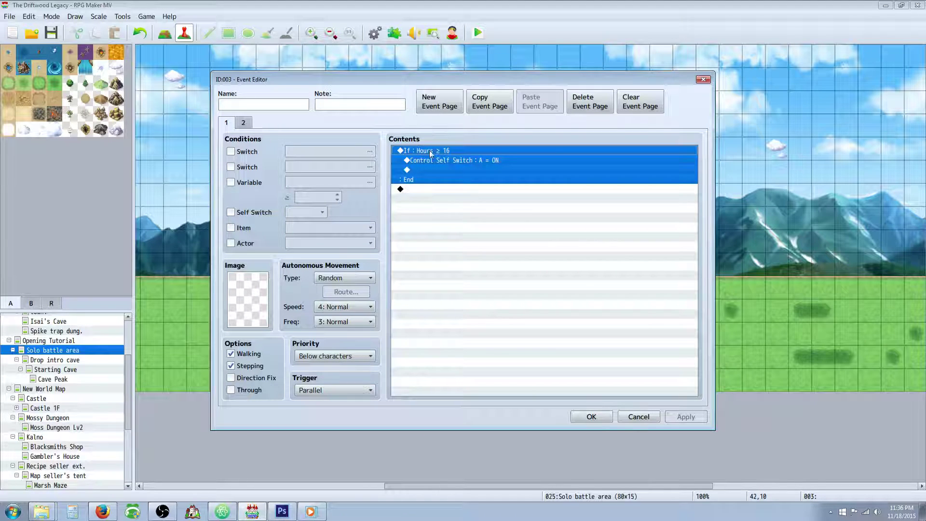
click(465, 160)
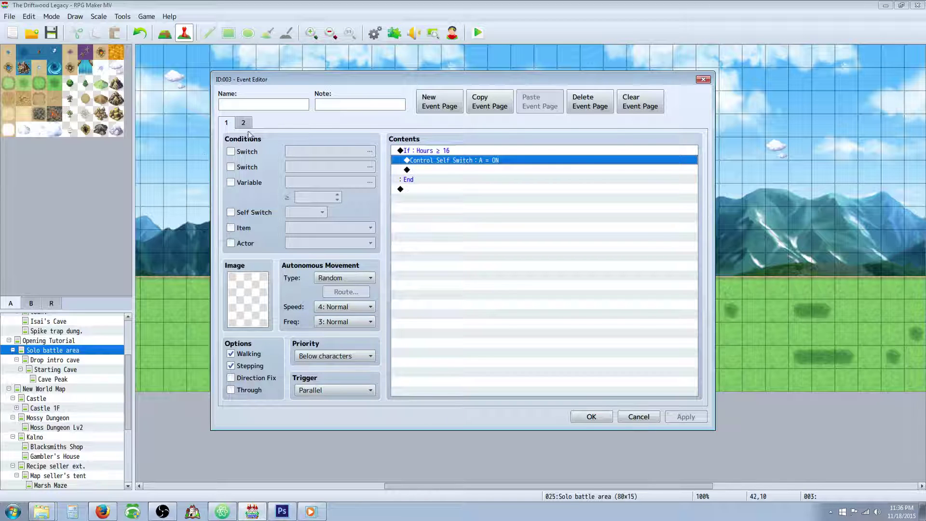
click(245, 124)
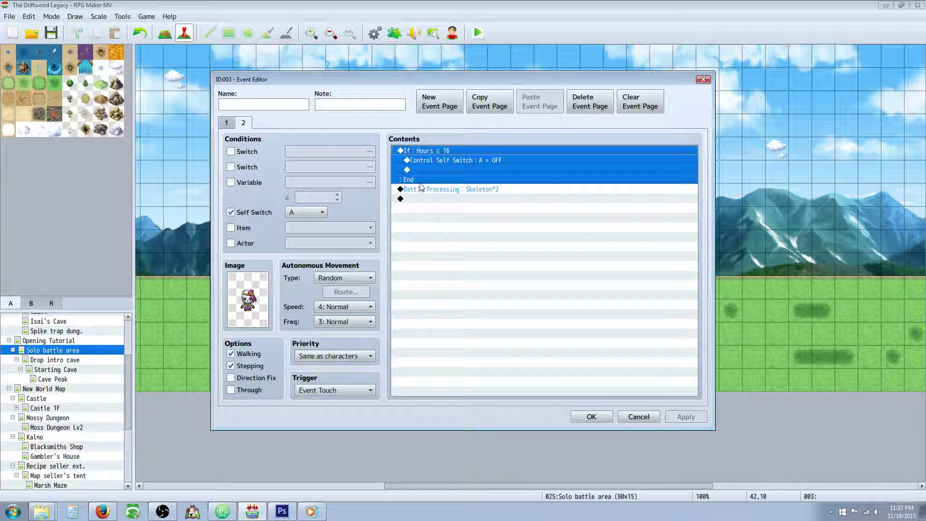
click(231, 125)
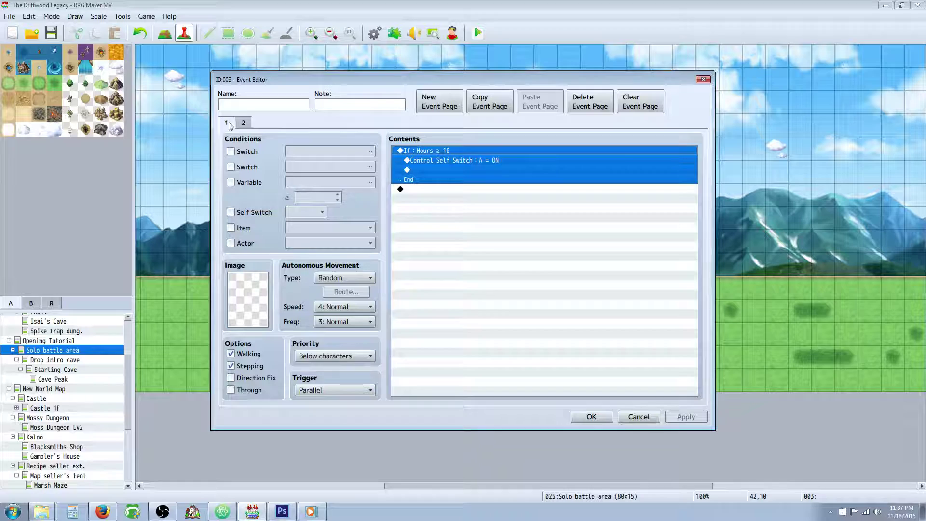
click(244, 123)
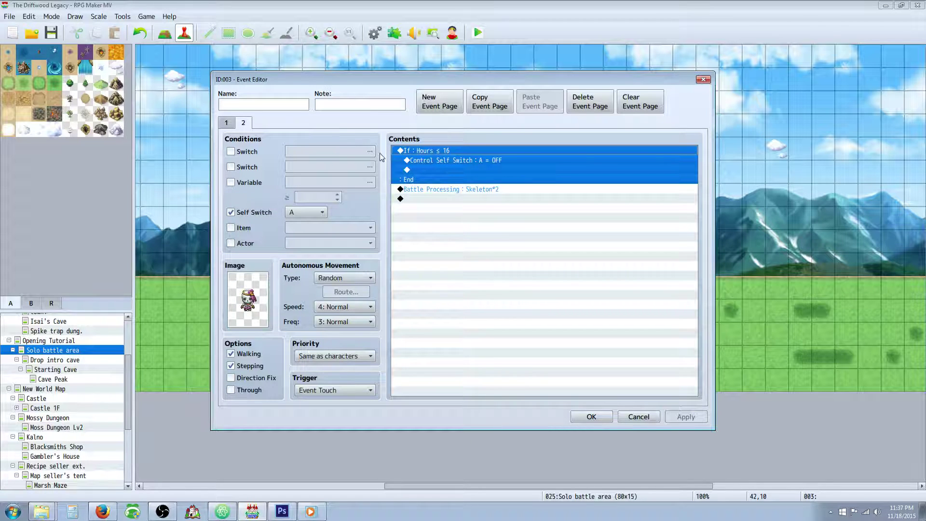
click(232, 125)
click(243, 124)
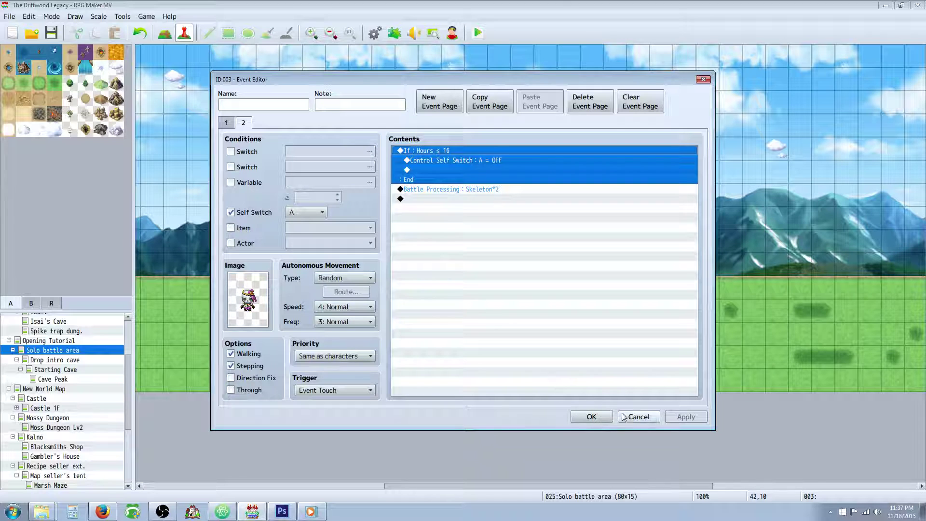
click(629, 420)
double_click(569, 289)
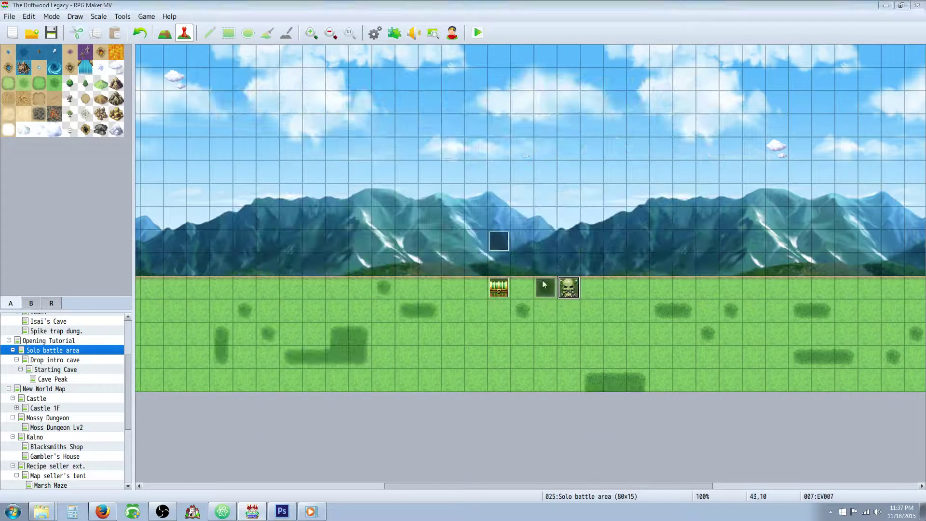
click(232, 127)
click(230, 125)
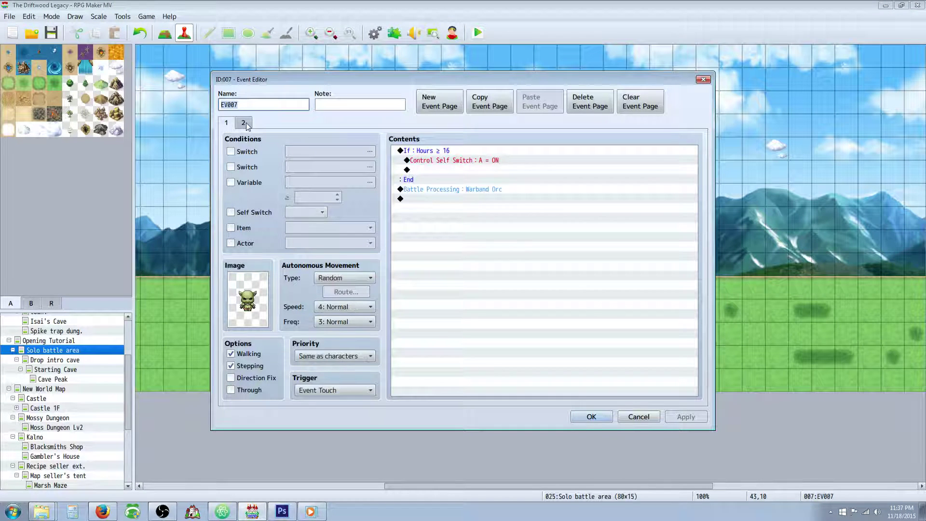
click(238, 125)
click(231, 124)
click(592, 417)
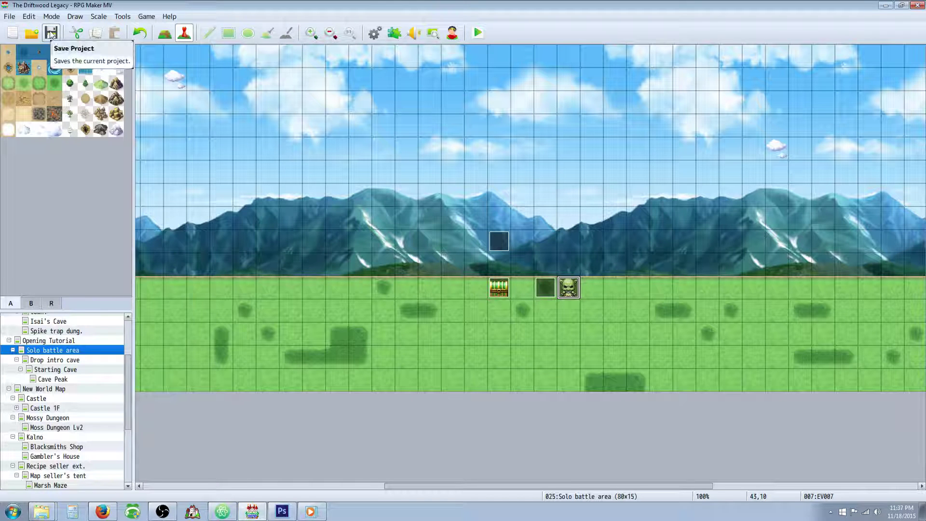
click(163, 513)
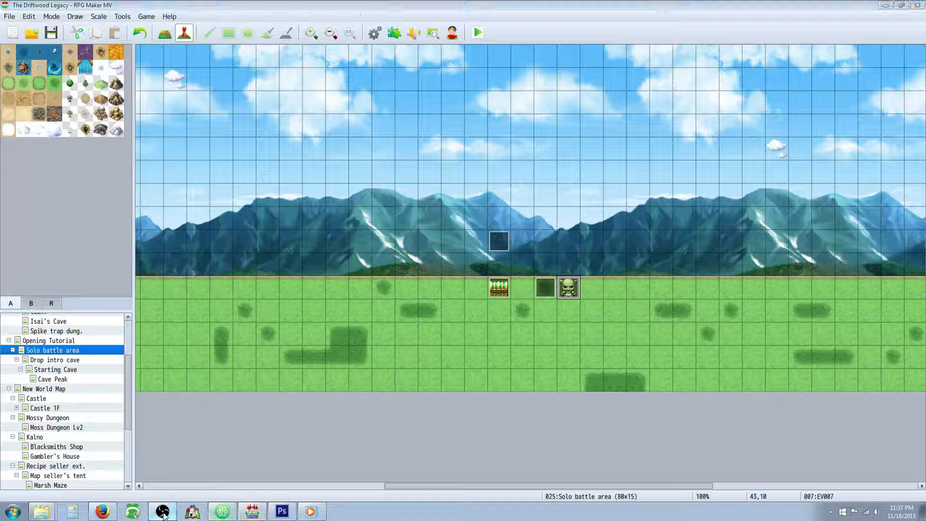